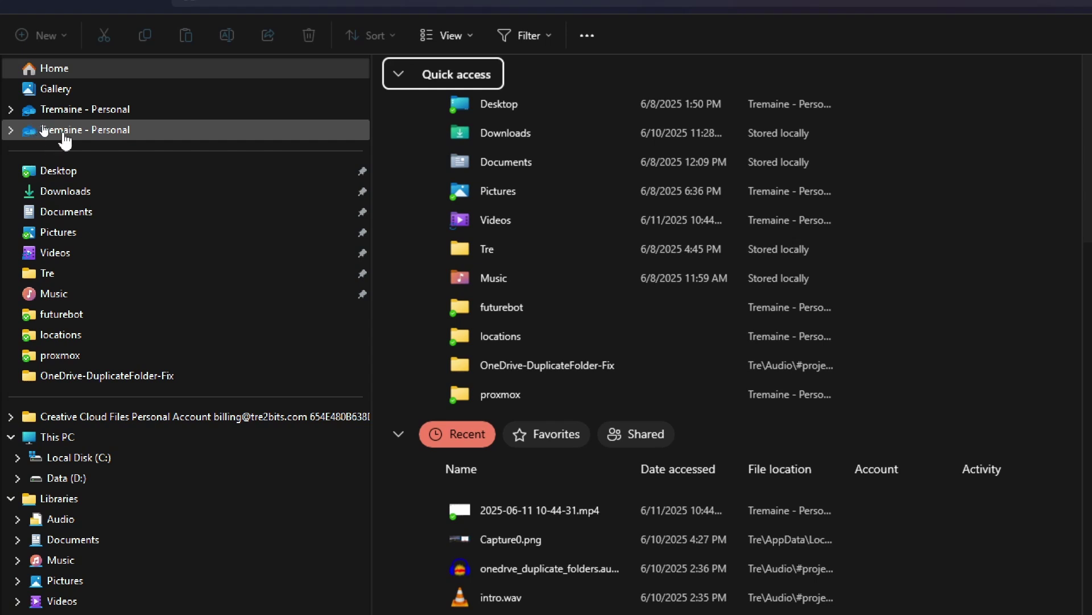
Step: View the contents of the first personal OneDrive entry in File Explorer and close the window
{"action": "left_click", "coordinate": [122, 110]}
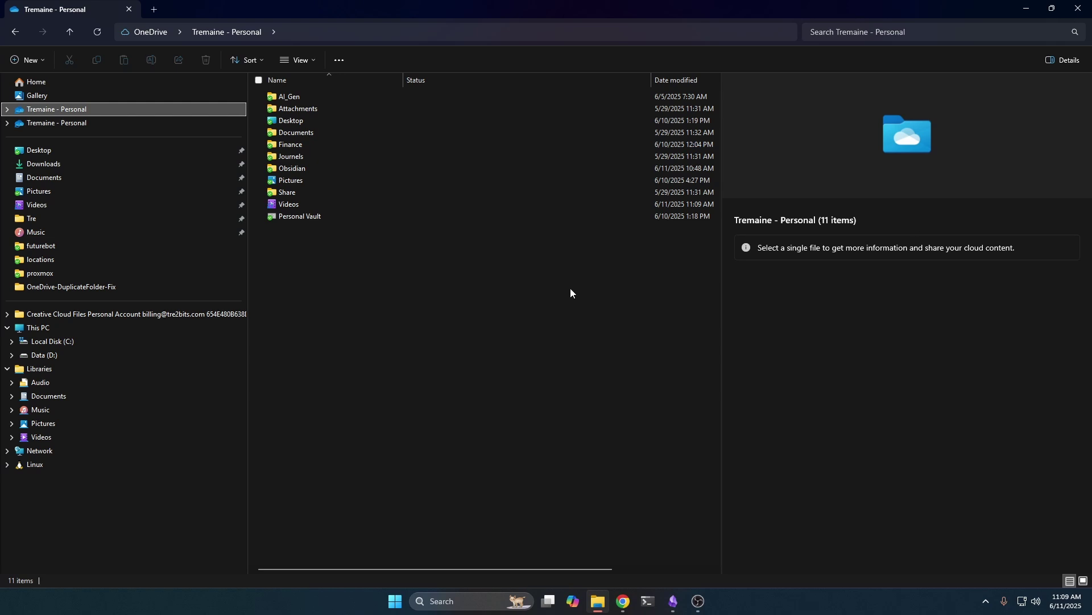
{"action": "left_click", "coordinate": [1078, 8]}
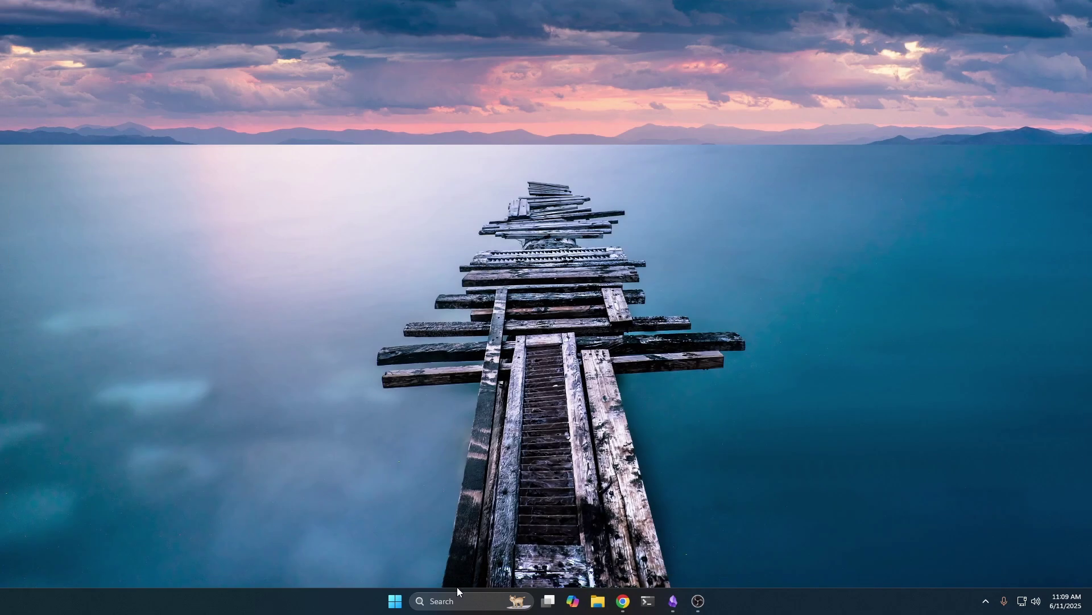
{"action": "left_click", "coordinate": [461, 598]}
{"action": "type", "text": "reg"}
{"action": "key", "text": "Return"}
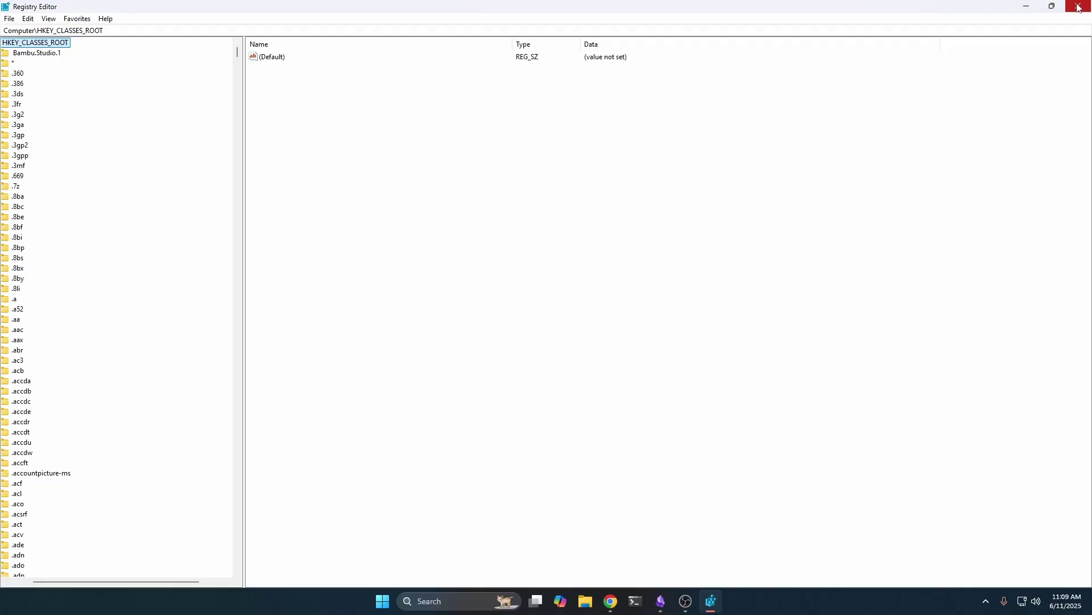
{"action": "left_click", "coordinate": [1079, 6]}
Step: Start Registry Editor as administrator and collapse the HKEY_CLASSES_ROOT branch
{"action": "left_click", "coordinate": [448, 606]}
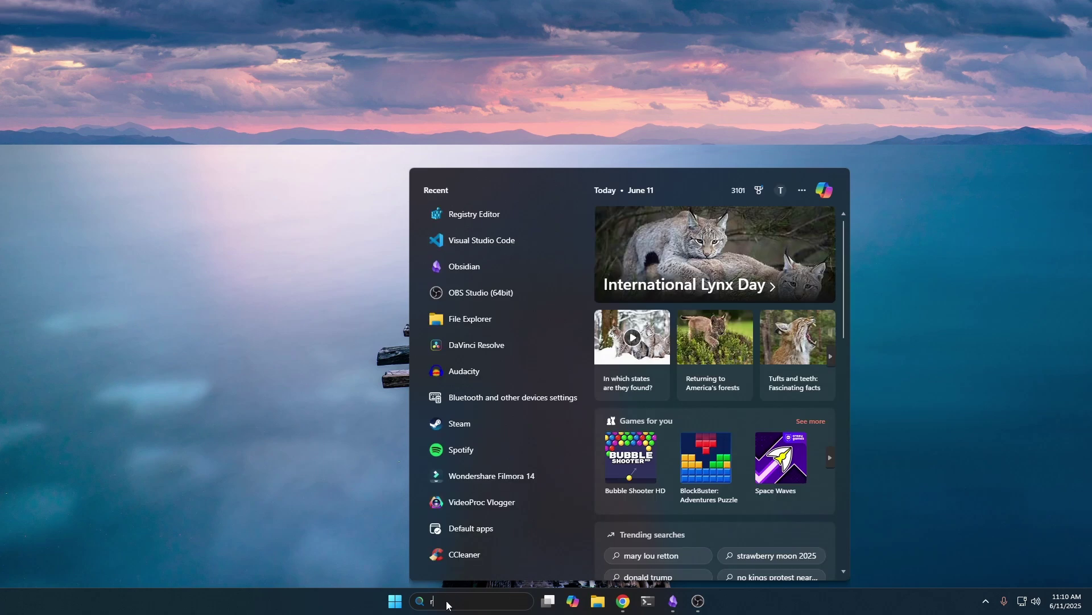
{"action": "type", "text": "reg"}
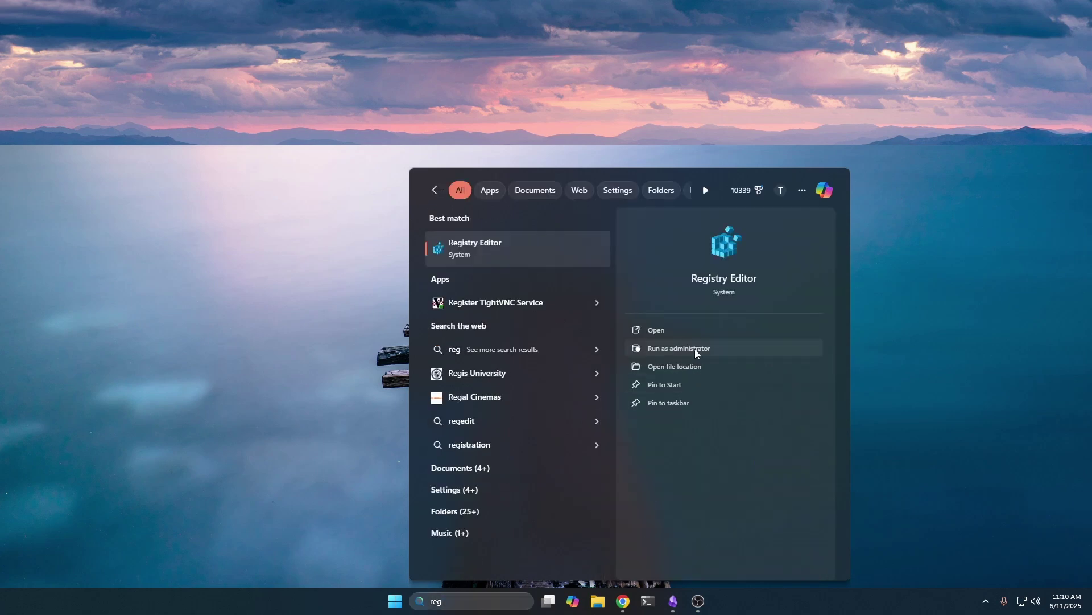
{"action": "left_click", "coordinate": [695, 349]}
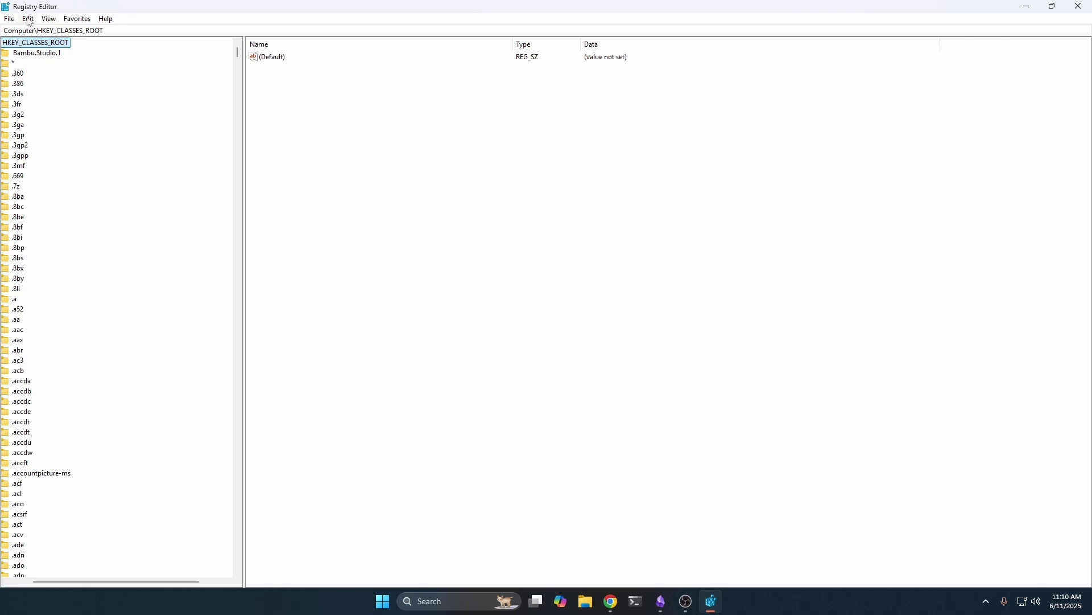
{"action": "left_click_drag", "start_coordinate": [119, 582], "coordinate": [98, 582]}
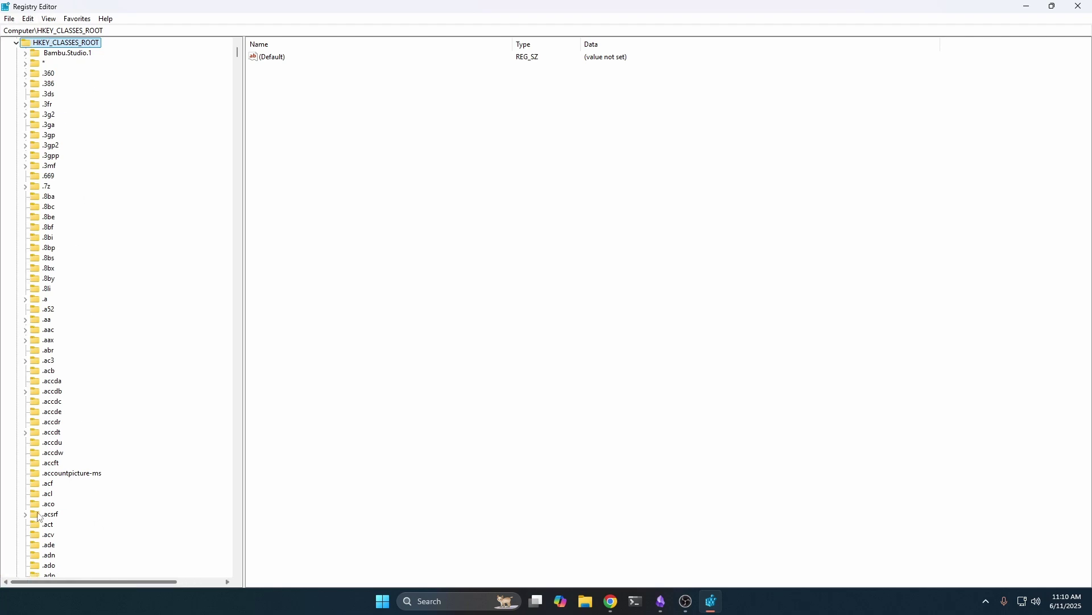
{"action": "left_click", "coordinate": [16, 53]}
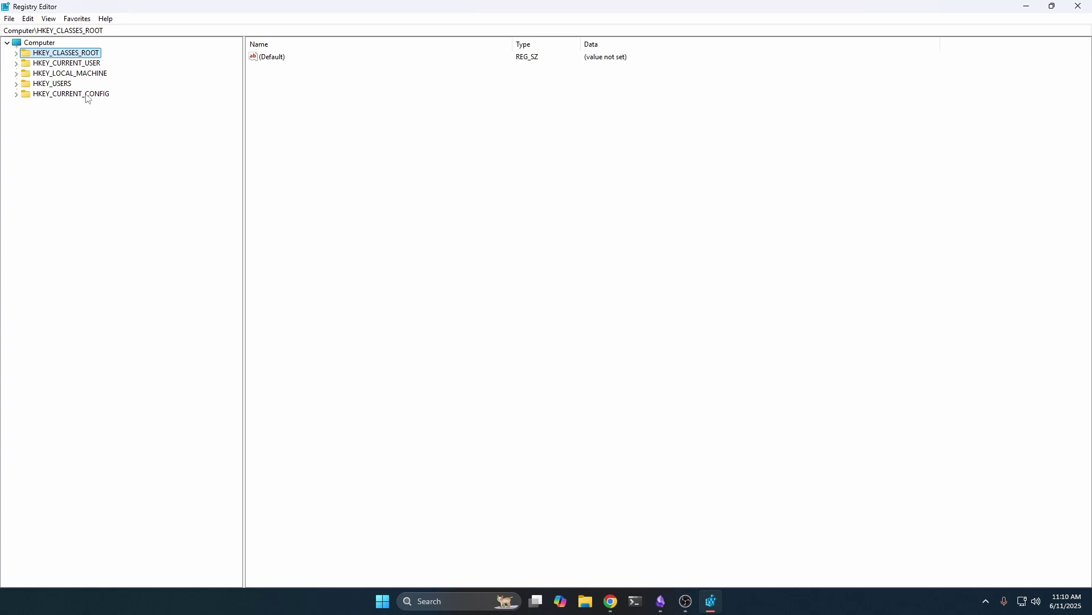
Step: Switch to the OneDrive Registry locations note in Obsidian and copy the full path under NameSpace root
{"action": "left_click", "coordinate": [661, 608]}
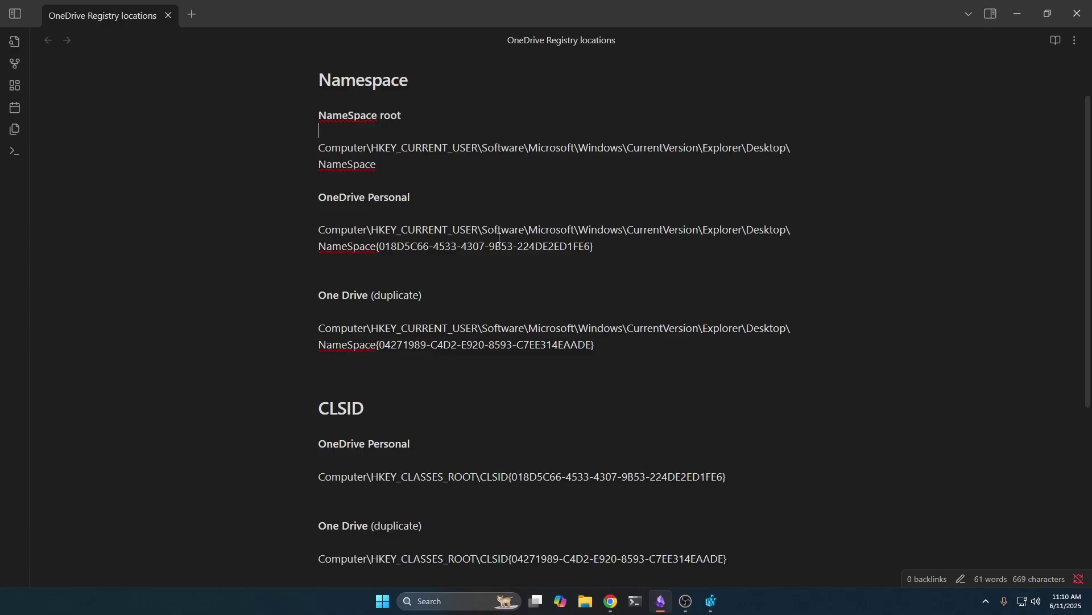
{"action": "left_click_drag", "start_coordinate": [378, 164], "coordinate": [321, 169]}
{"action": "left_click", "coordinate": [434, 151]}
{"action": "left_click_drag", "start_coordinate": [378, 165], "coordinate": [318, 148]}
{"action": "key", "text": "ctrl+c"}
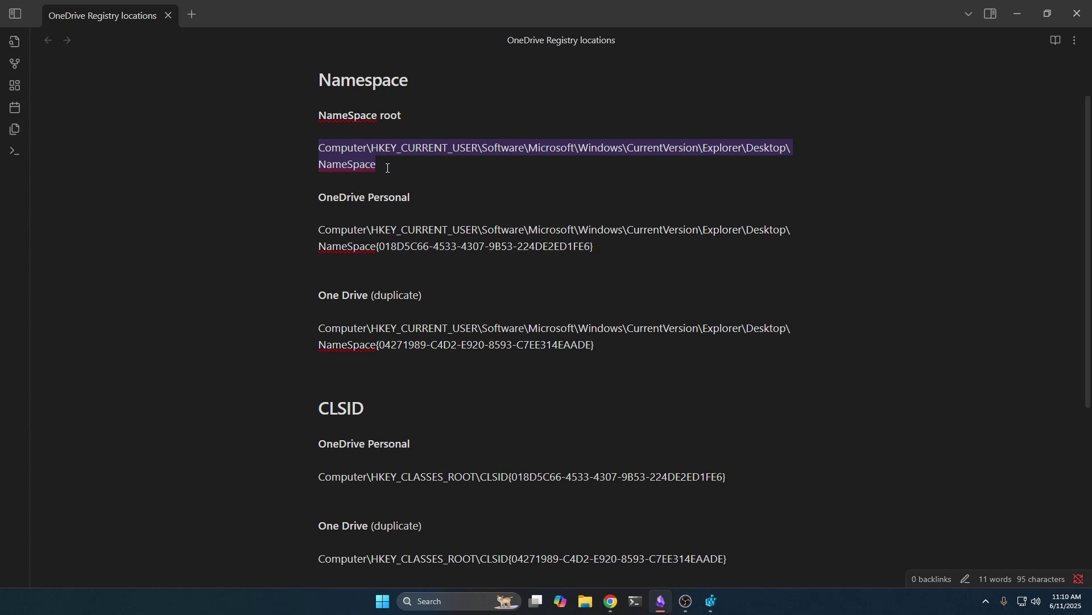
Step: Return to Registry Editor and go to Computer\HKEY_CURRENT_USER\Software\Microsoft\Windows\CurrentVersion\Explorer\Desktop\NameSpace using the copied path
{"action": "left_click", "coordinate": [1016, 23]}
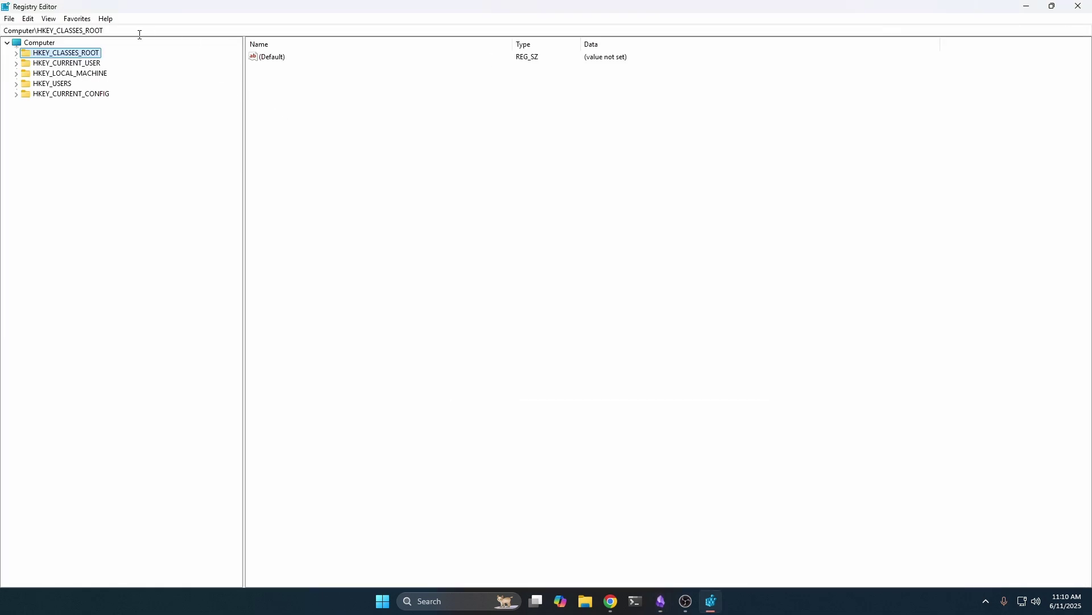
{"action": "left_click", "coordinate": [52, 63]}
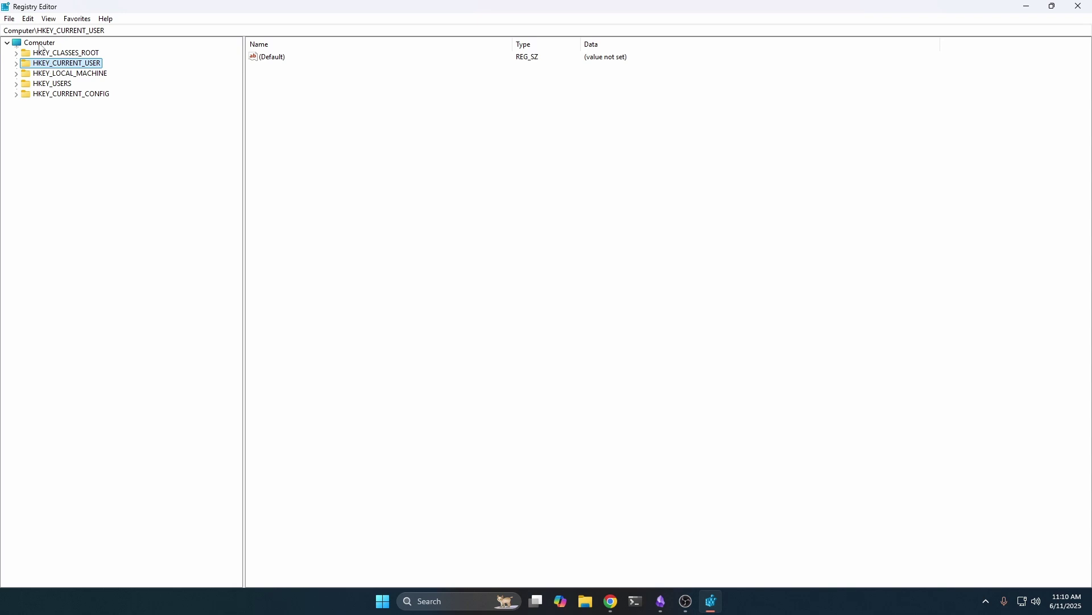
{"action": "left_click", "coordinate": [50, 42]}
{"action": "left_click", "coordinate": [50, 31]}
{"action": "key", "text": "ctrl+a"}
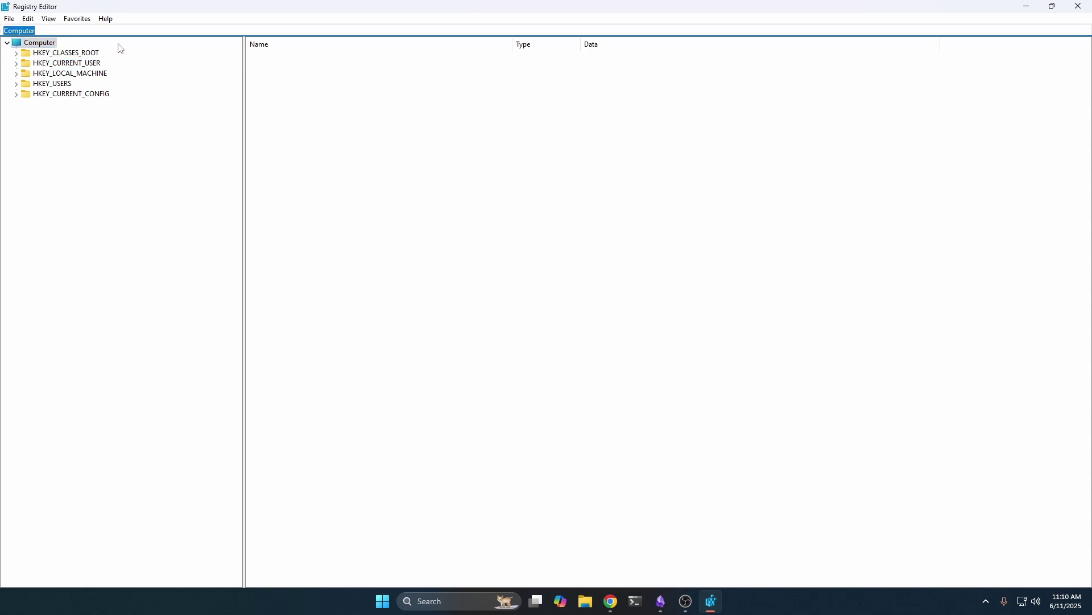
{"action": "key", "text": "ctrl+v"}
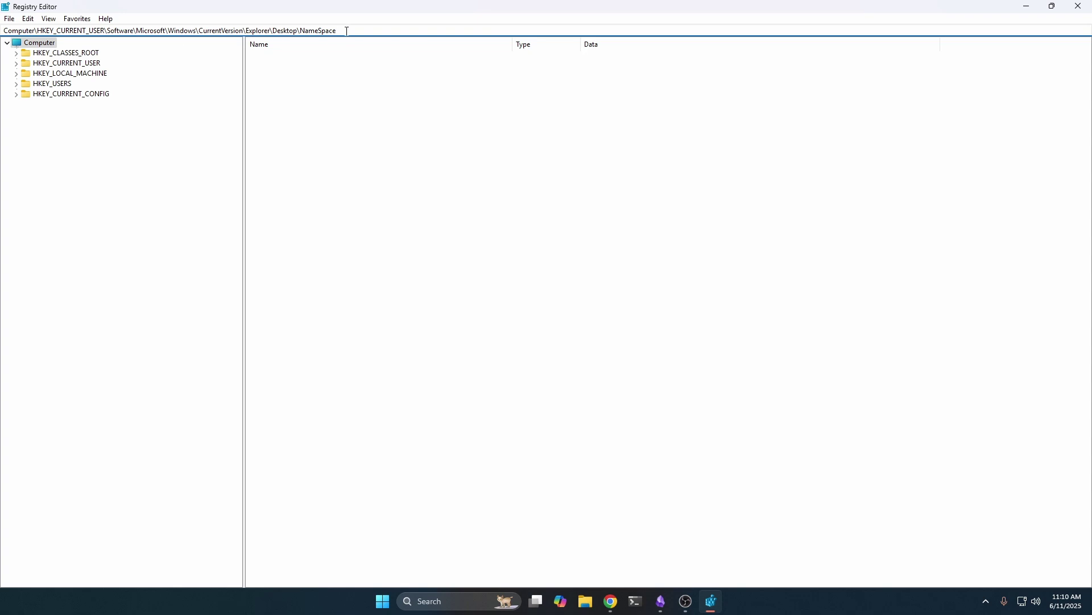
{"action": "key", "text": "Return"}
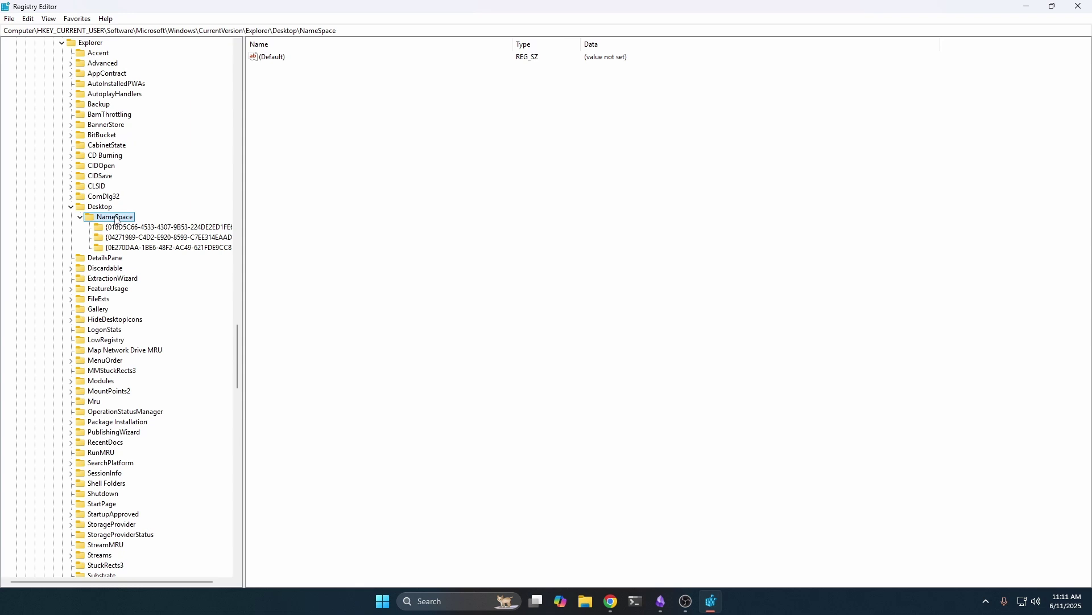
{"action": "left_click", "coordinate": [164, 229]}
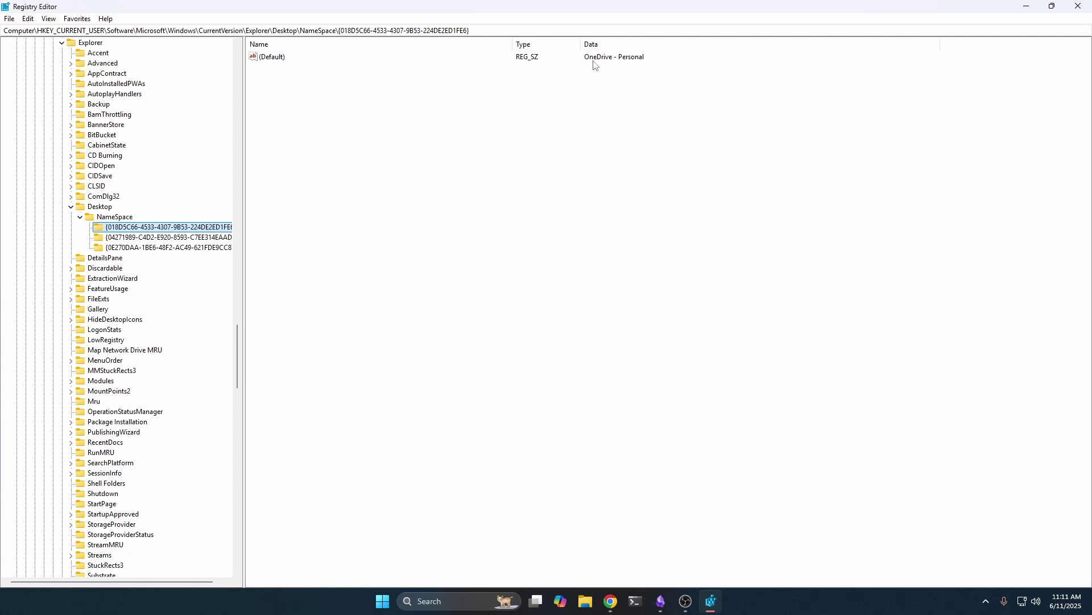
{"action": "left_click", "coordinate": [169, 239]}
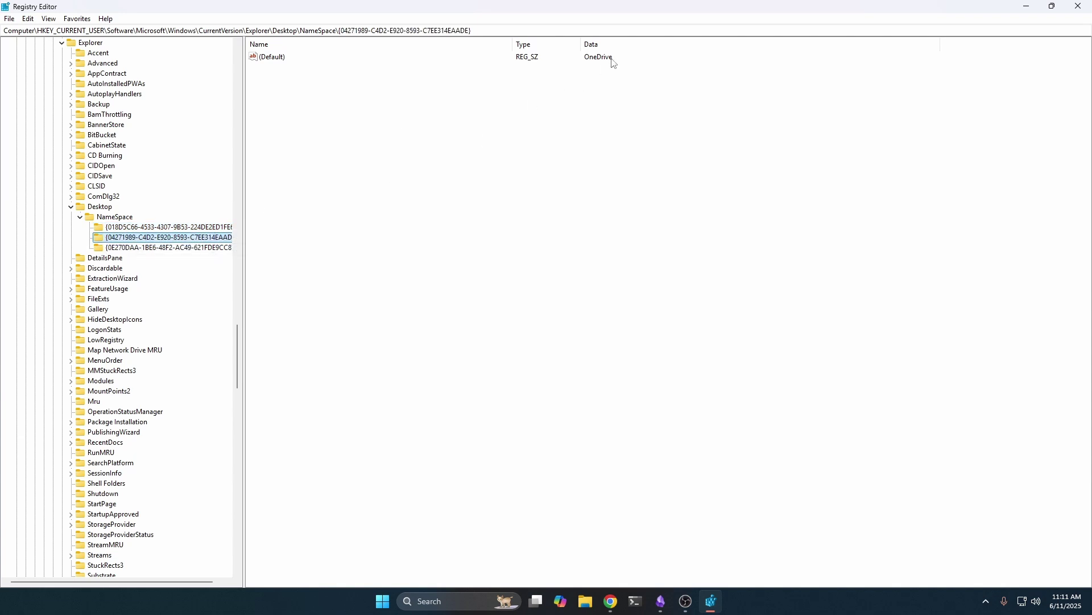
{"action": "left_click", "coordinate": [171, 227]}
{"action": "left_click", "coordinate": [172, 236]}
{"action": "left_click", "coordinate": [172, 229]}
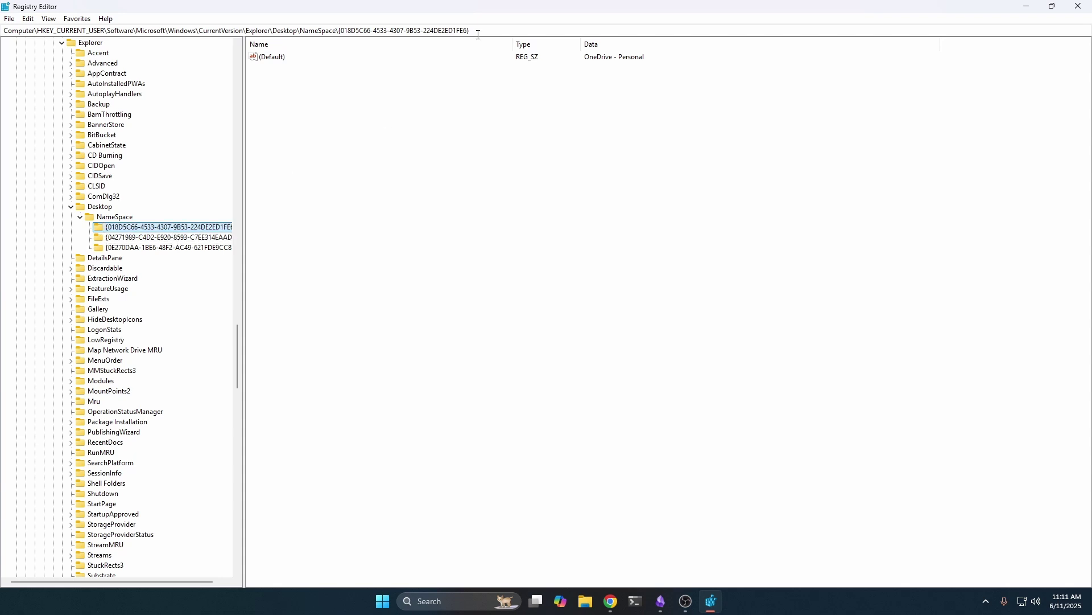
{"action": "left_click_drag", "start_coordinate": [481, 30], "coordinate": [339, 35]}
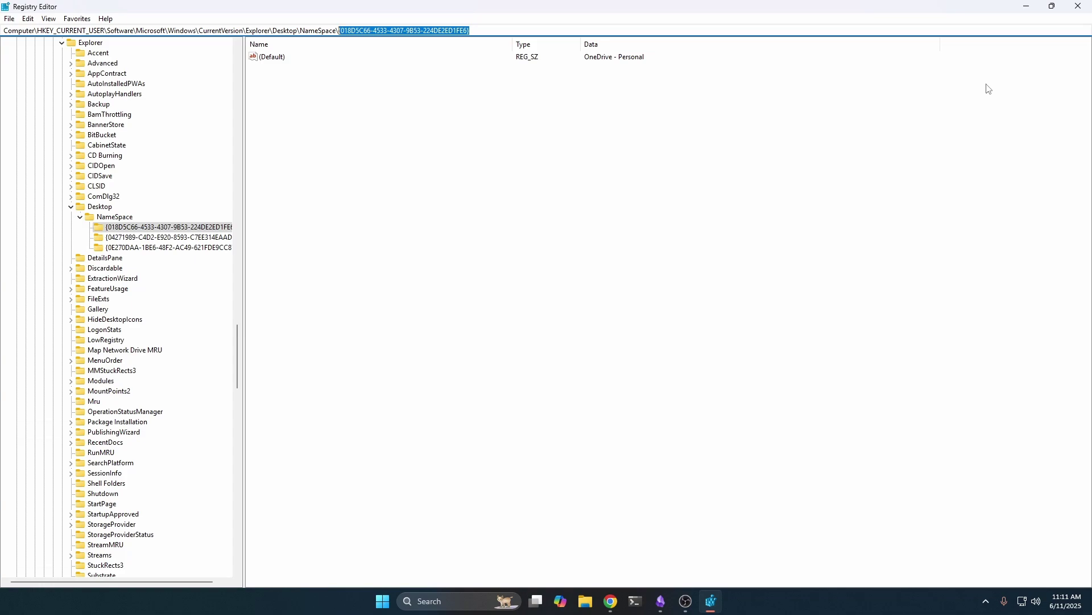
Step: Switch to the Obsidian note, examine the CLSID path listed for the duplicate One Drive, and minimize the note
{"action": "left_click", "coordinate": [1027, 7]}
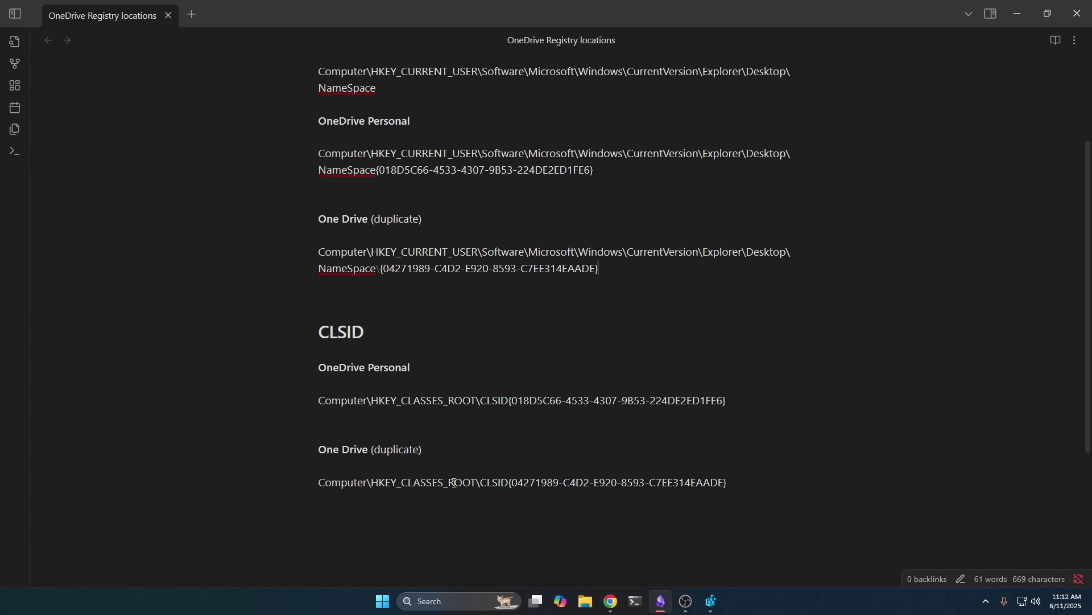
{"action": "left_click", "coordinate": [508, 483]}
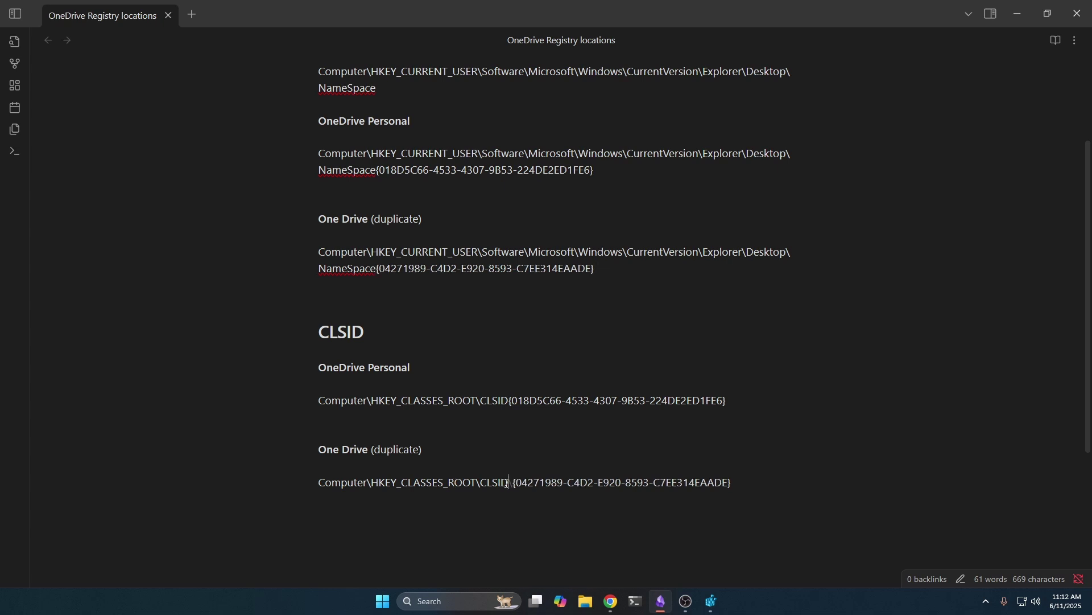
{"action": "type", "text": "\\"}
{"action": "key", "text": "Down"}
{"action": "left_click_drag", "start_coordinate": [518, 488], "coordinate": [738, 494]}
{"action": "left_click", "coordinate": [780, 500]}
{"action": "left_click", "coordinate": [1023, 12]}
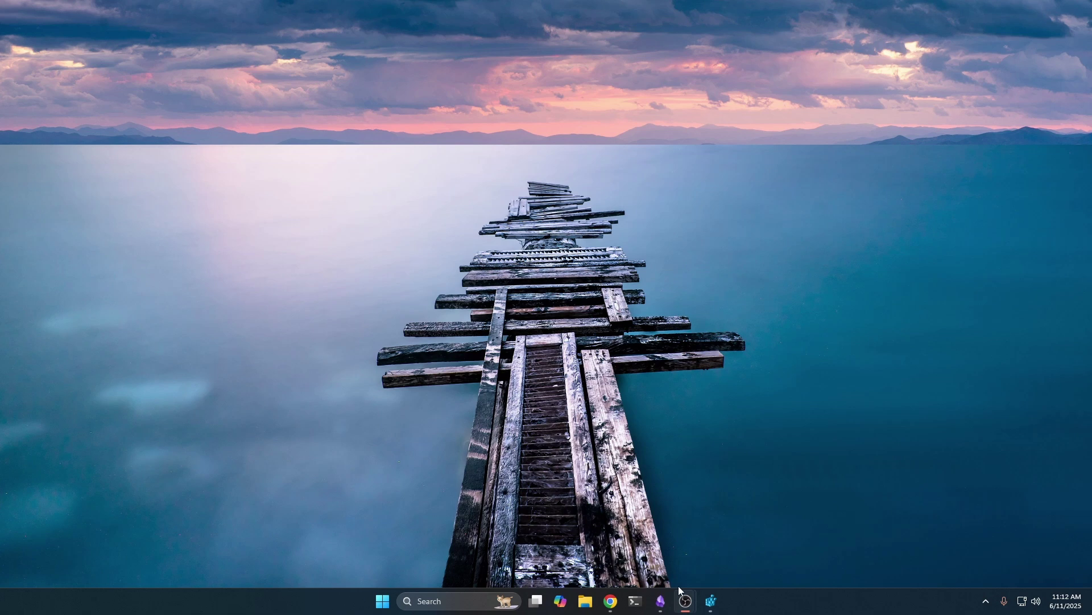
{"action": "left_click", "coordinate": [715, 611]}
{"action": "left_click", "coordinate": [78, 20]}
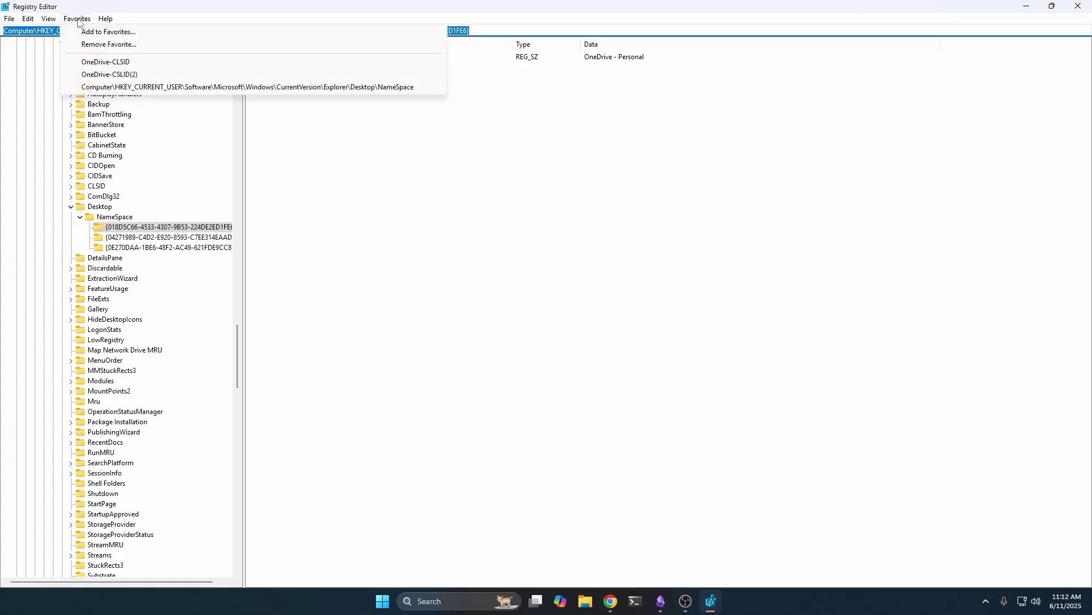
{"action": "left_click", "coordinate": [78, 20]}
{"action": "left_click", "coordinate": [78, 19]}
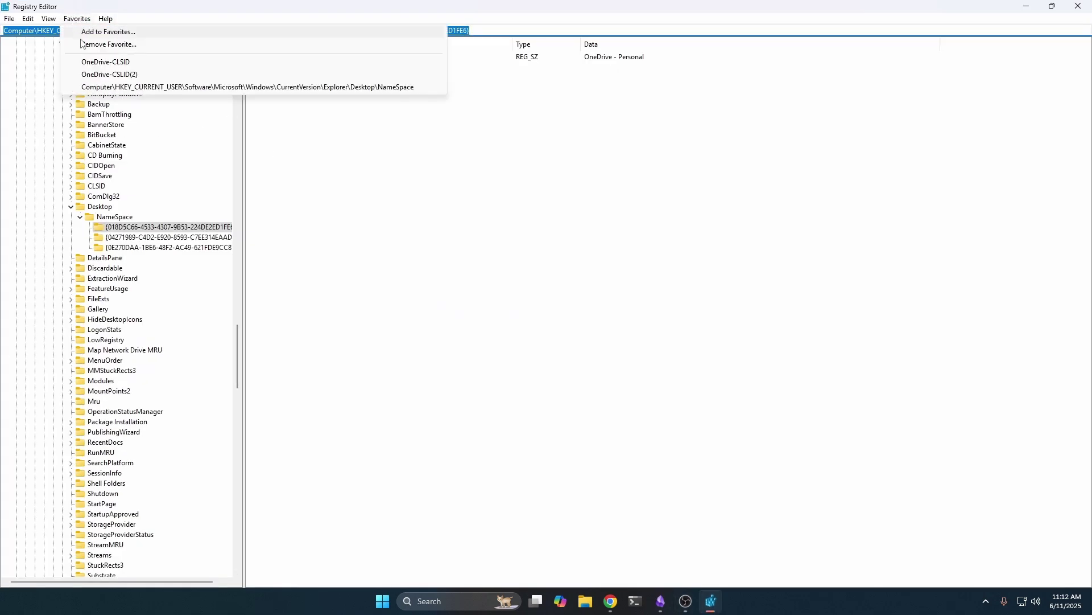
{"action": "left_click", "coordinate": [114, 76]}
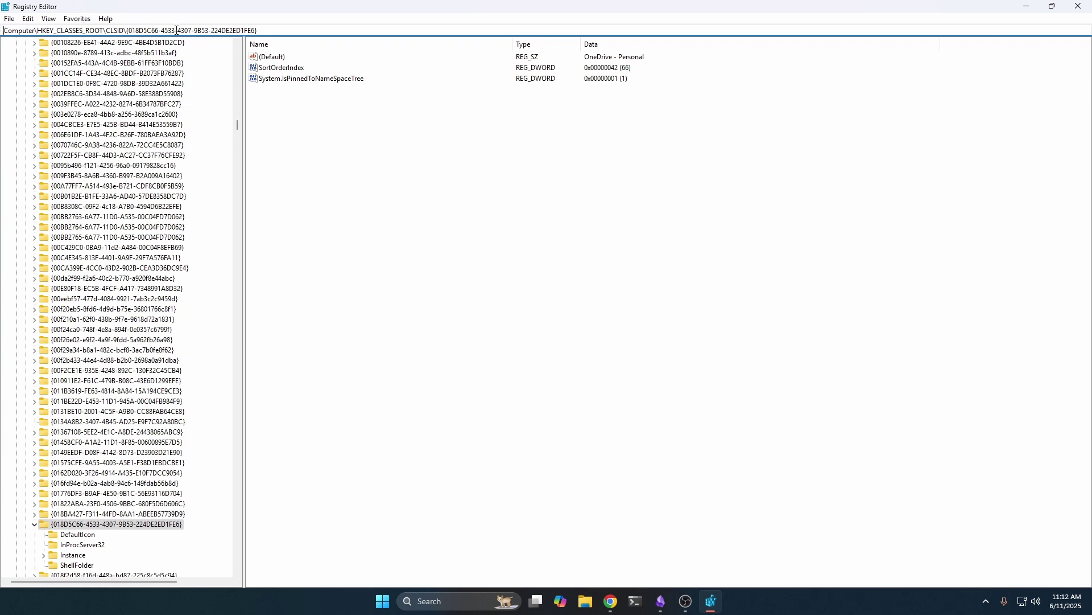
Step: Open the OneDrive-CSLID(2) favorite and set System.IsPinnedToNameSpaceTree to 0 in the {04271989-C4D2-E920-8593-C7EE314EAADE} key
{"action": "left_click", "coordinate": [78, 19]}
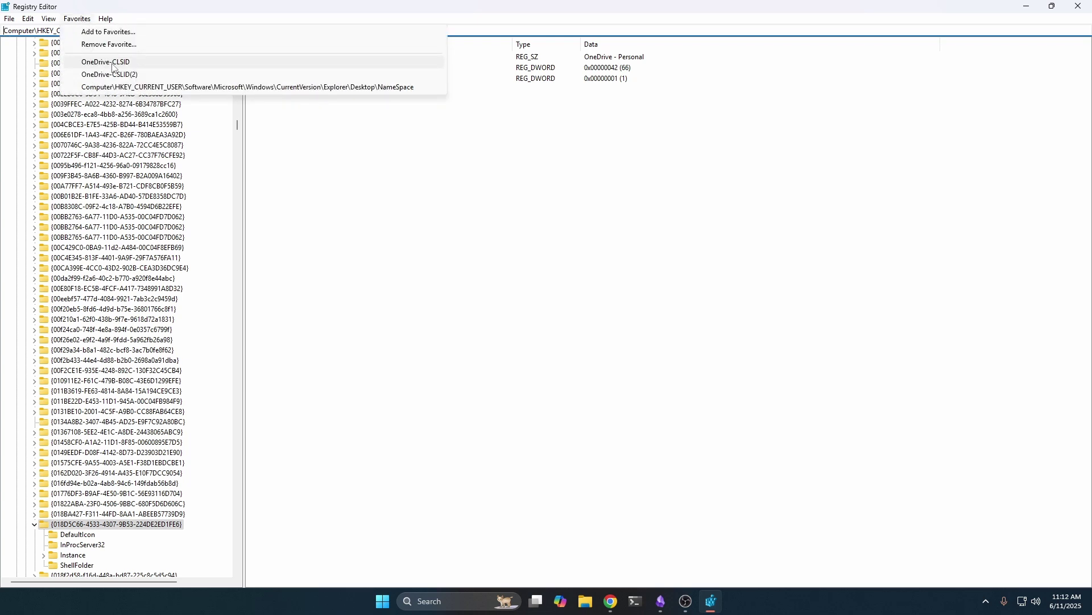
{"action": "left_click", "coordinate": [112, 73]}
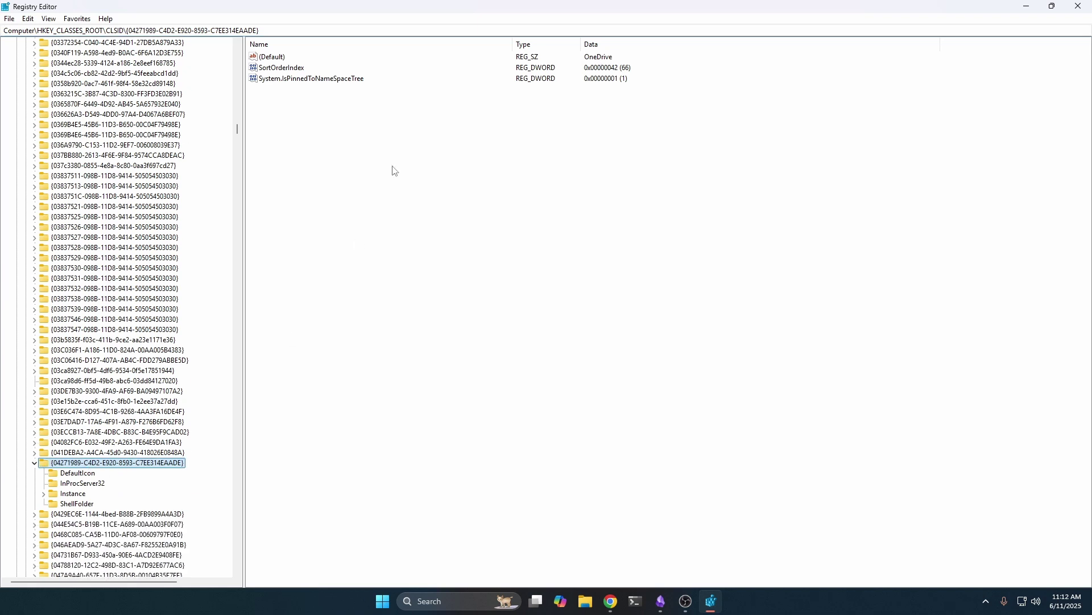
{"action": "left_click", "coordinate": [285, 83]}
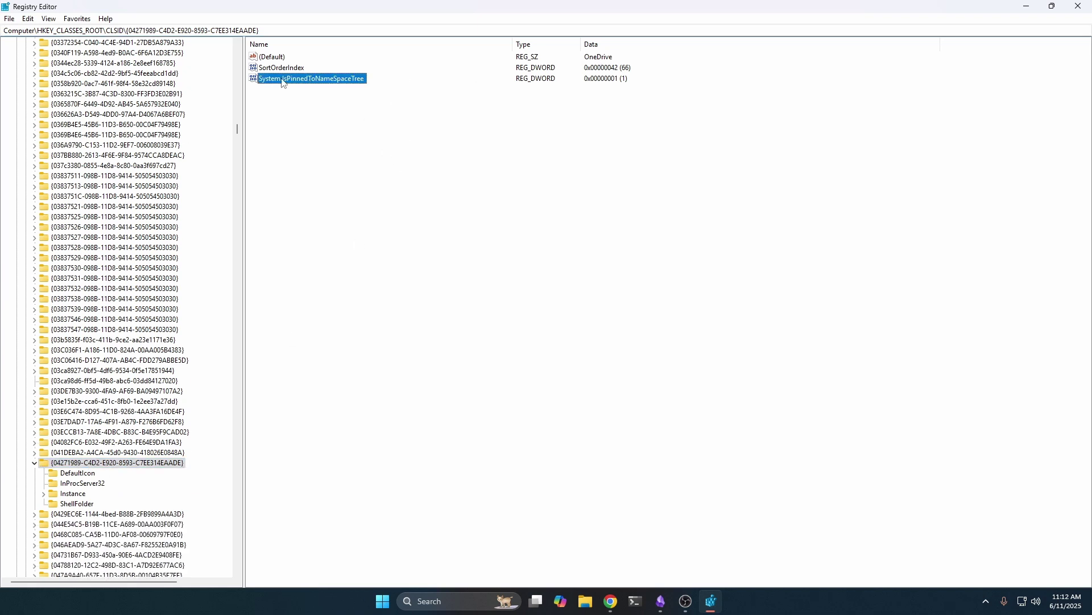
{"action": "double_click", "coordinate": [319, 84]}
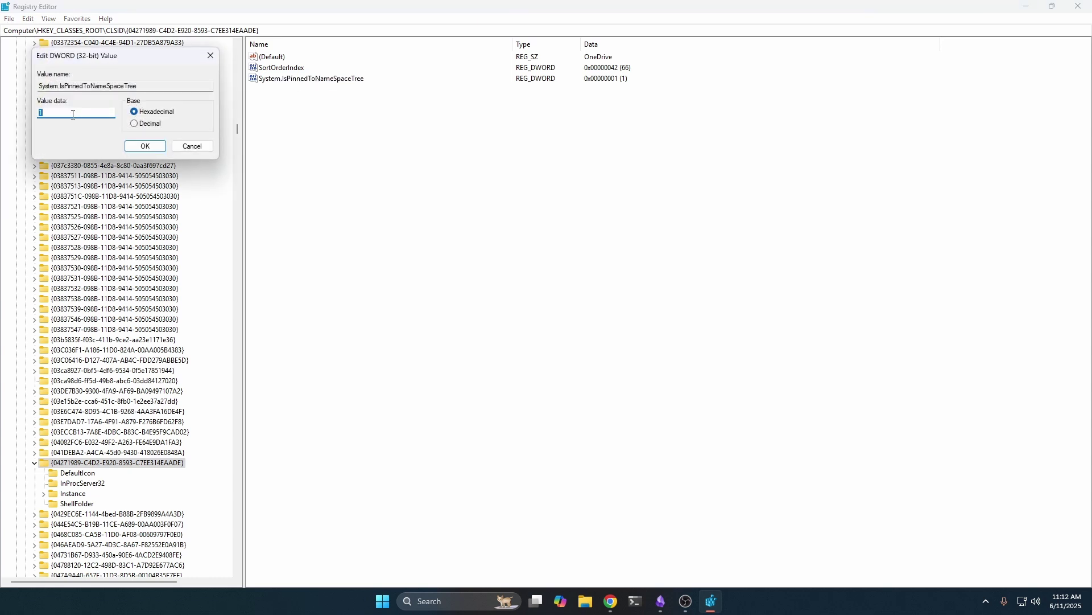
{"action": "type", "text": "0"}
{"action": "left_click", "coordinate": [146, 146]}
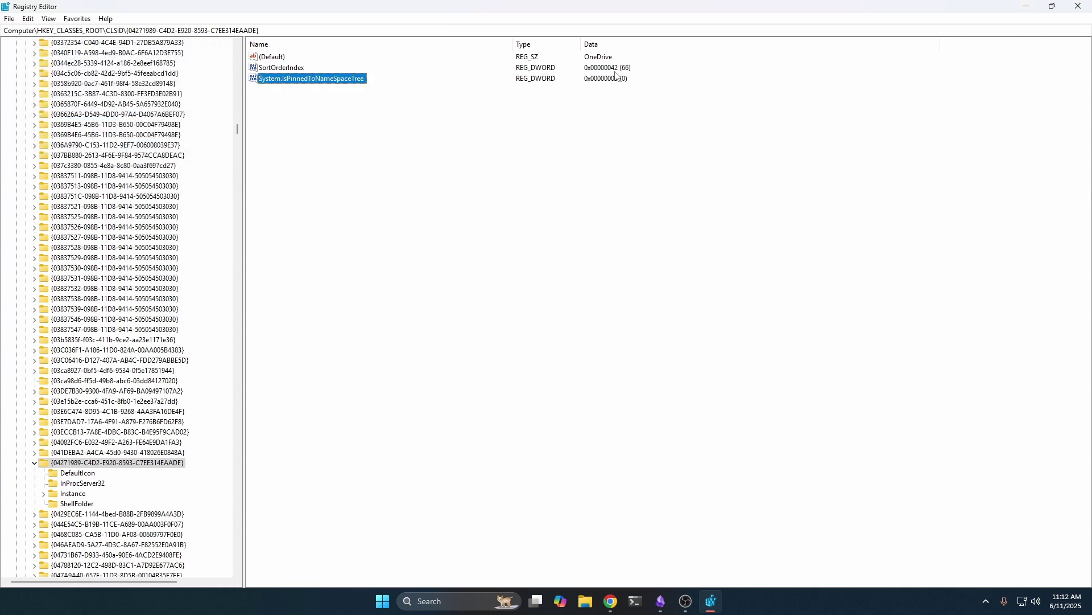
Step: Close Registry Editor and open the personal OneDrive folder in File Explorer to check the navigation entries
{"action": "left_click", "coordinate": [1078, 6]}
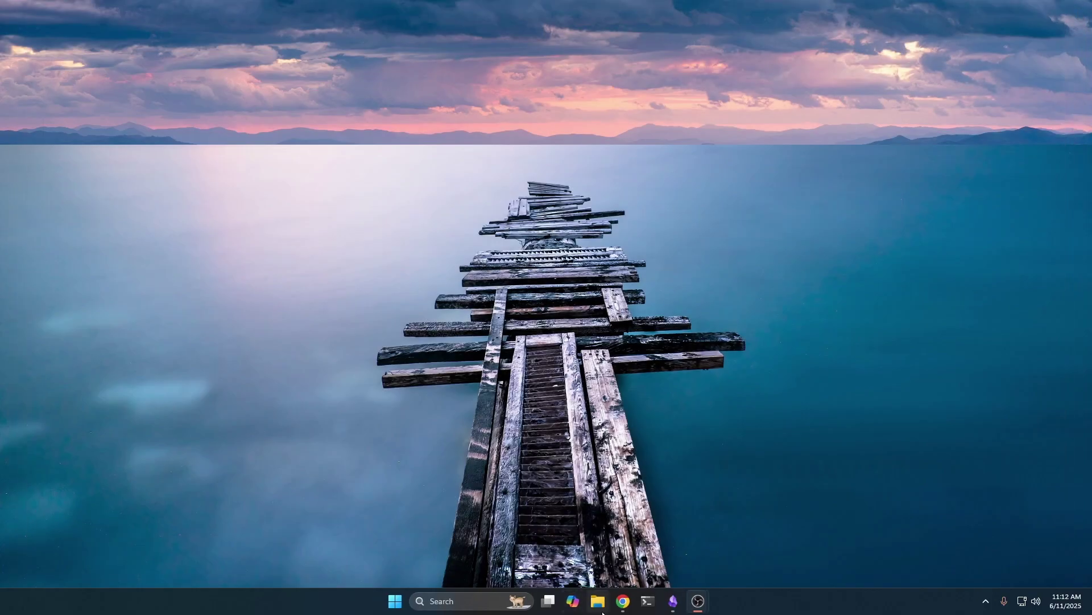
{"action": "left_click", "coordinate": [598, 602]}
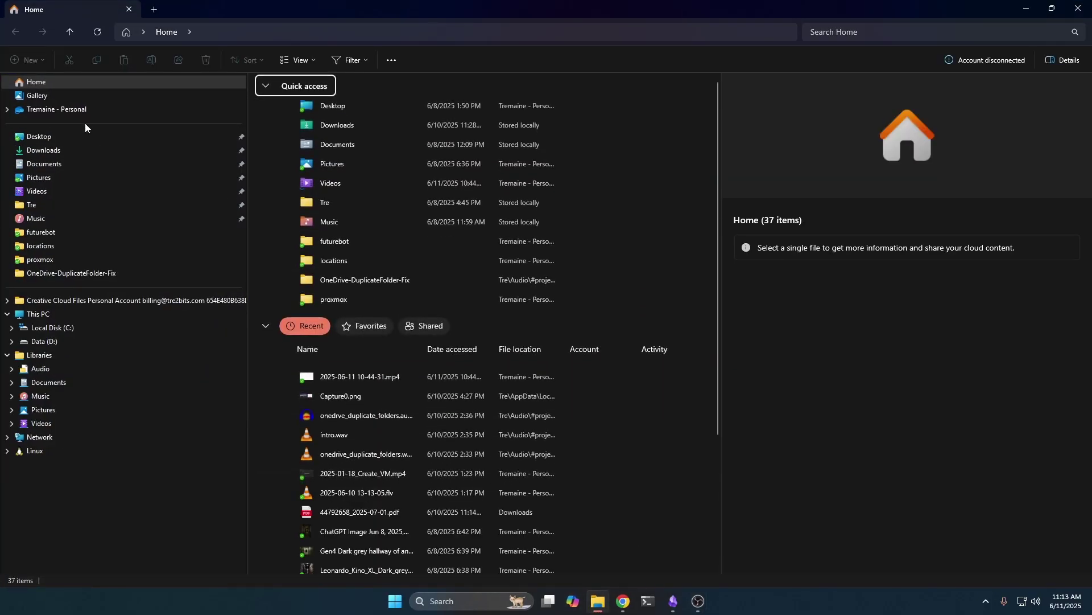
{"action": "left_click", "coordinate": [78, 113]}
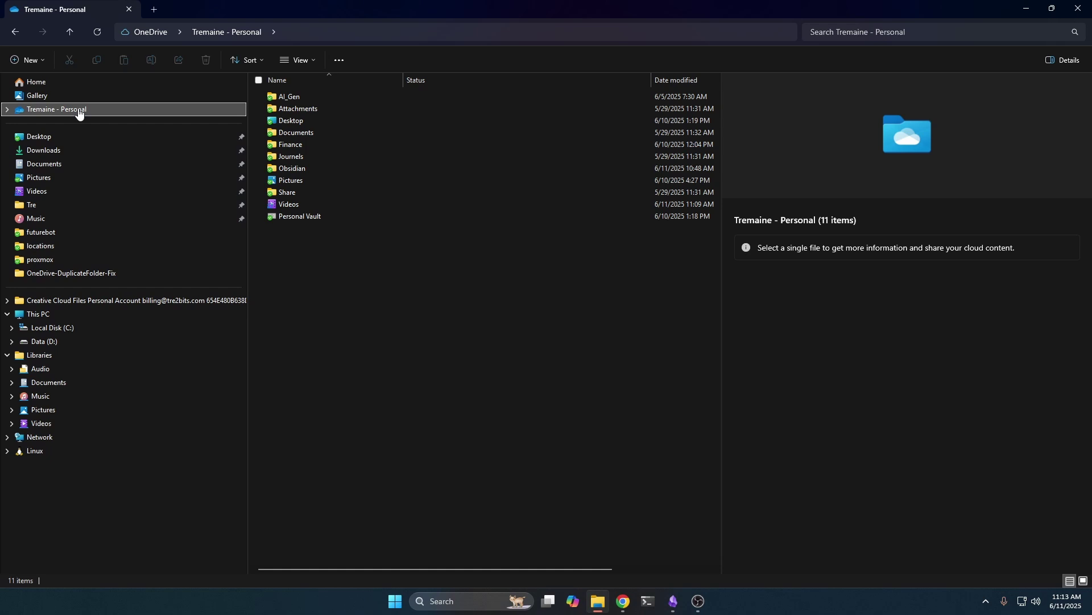